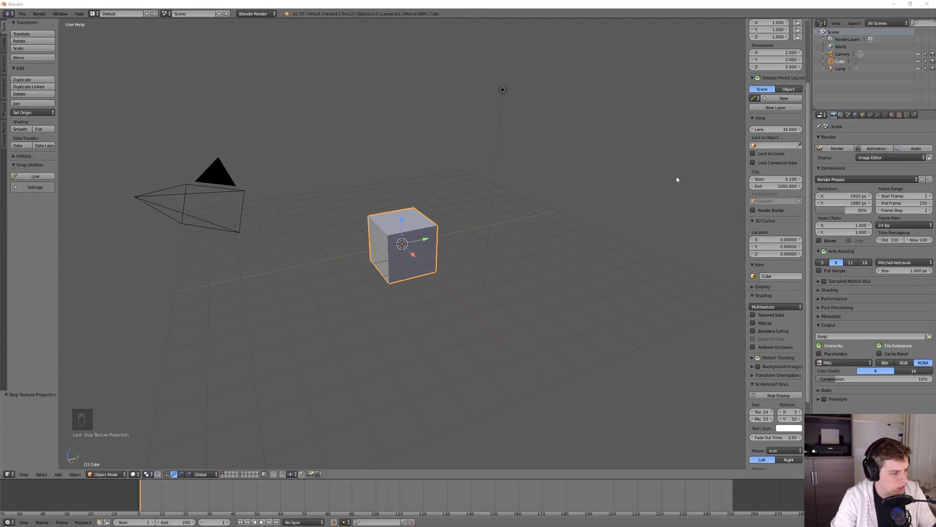
Open the User Preferences window from the menu bar, then dismiss it
click(22, 13)
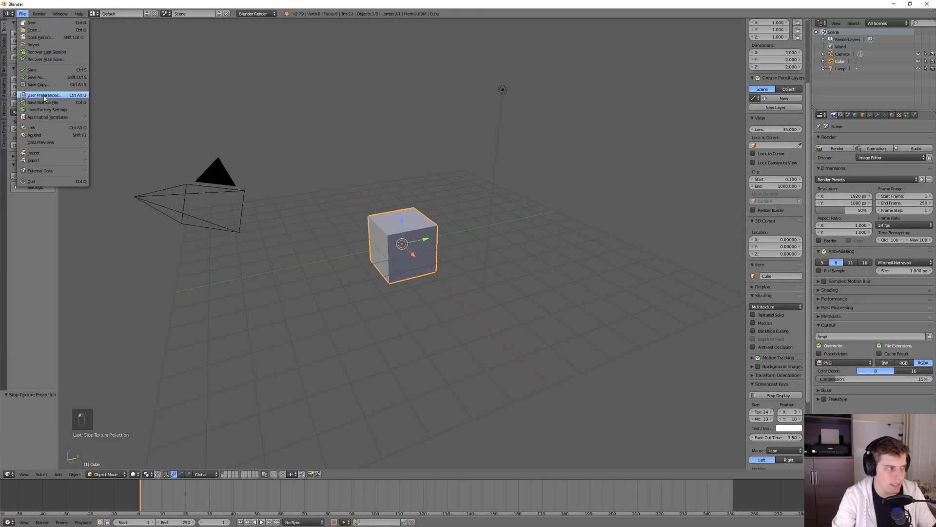
click(43, 95)
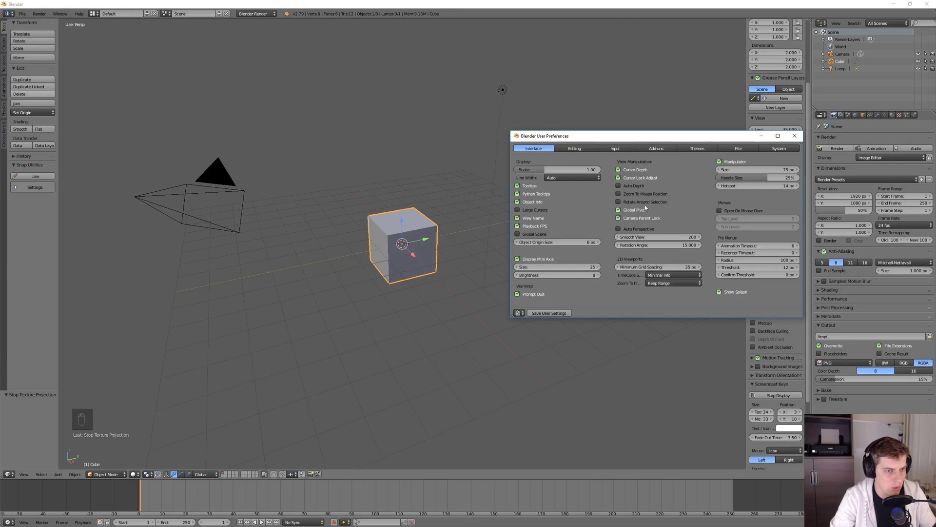
click(795, 135)
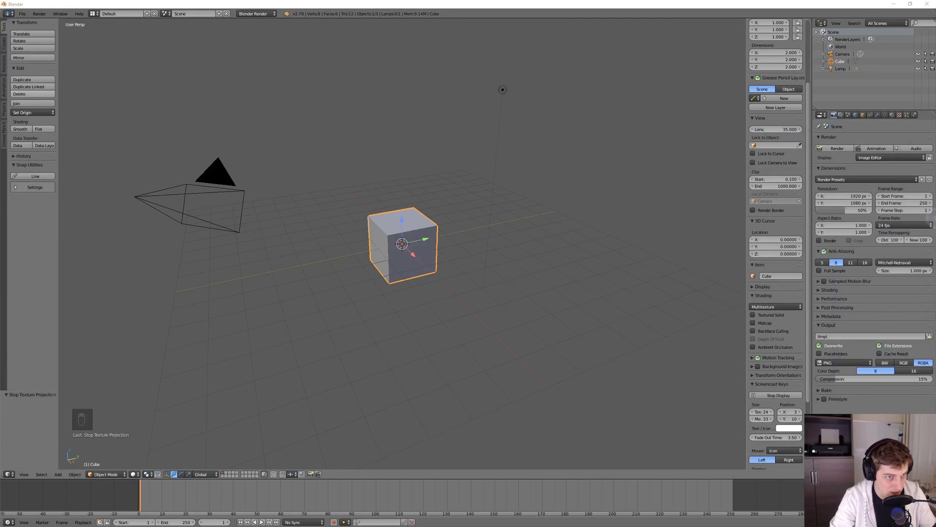
Orbit the viewport around the cube, select the lamp, and zoom out over the scene
mouse_move(424, 201)
middle_down()
mouse_move(493, 221)
mouse_move(437, 207)
middle_up()
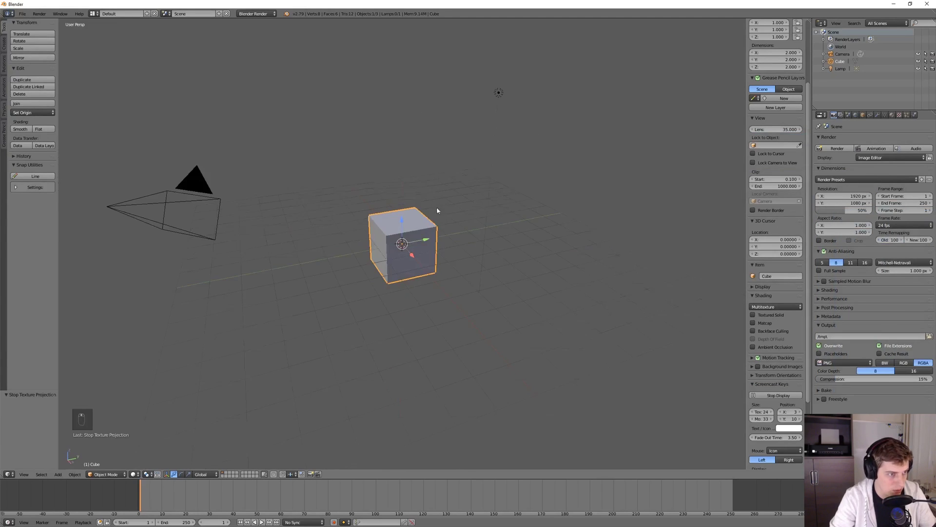
right_click(498, 93)
mouse_move(497, 105)
middle_down()
mouse_move(671, 145)
mouse_move(578, 193)
mouse_move(287, 238)
middle_up()
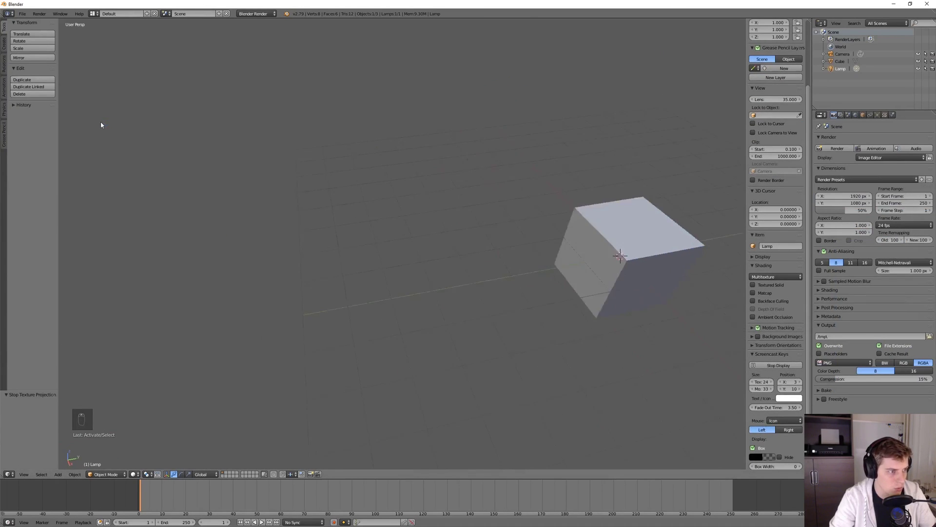
mouse_move(581, 256)
middle_down()
mouse_move(428, 385)
mouse_move(478, 230)
middle_up()
Review the Editing preferences tab, reposition and close the window, then select the cube
key(ctrl+alt+u)
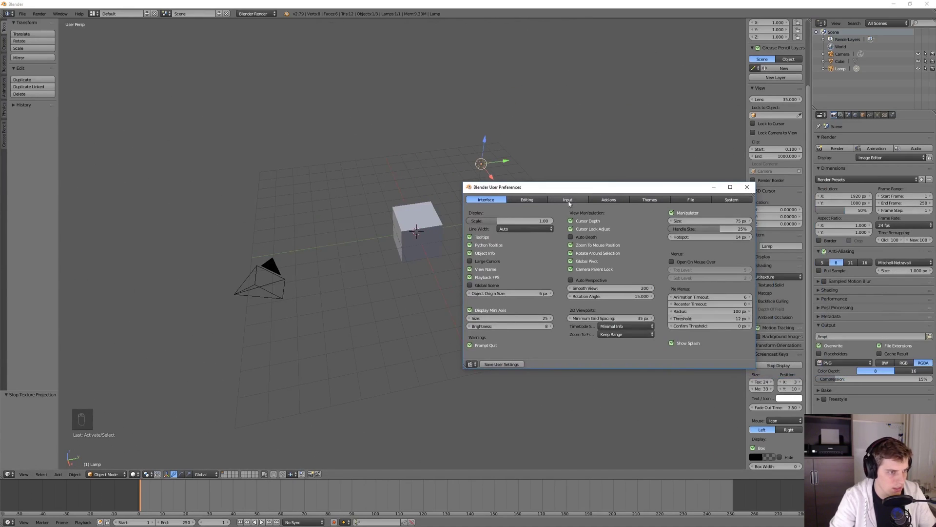
click(531, 204)
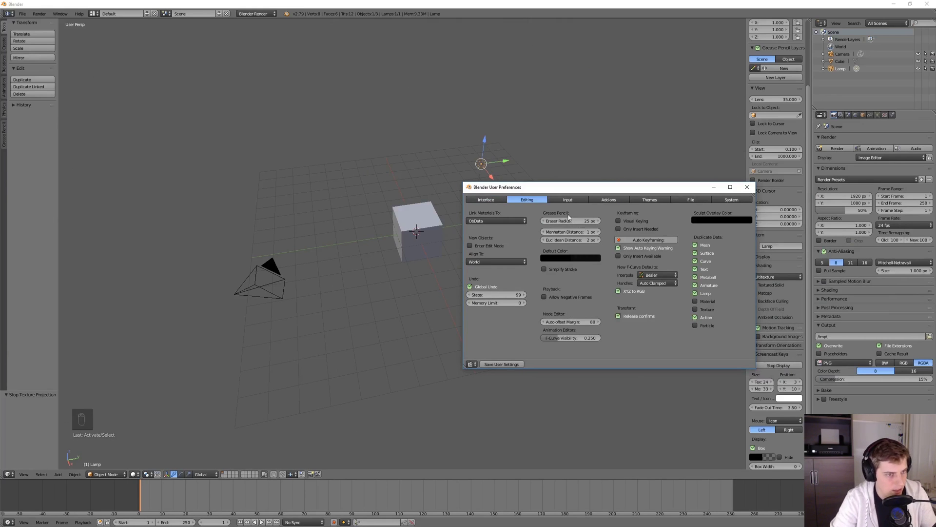
drag(574, 186, 469, 153)
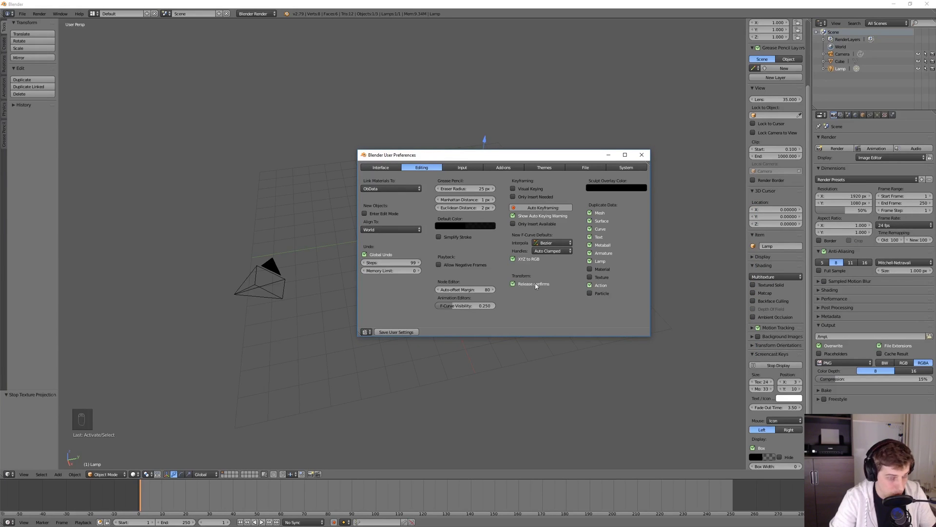
click(387, 331)
middle_drag(415, 231, 509, 204)
right_click(430, 252)
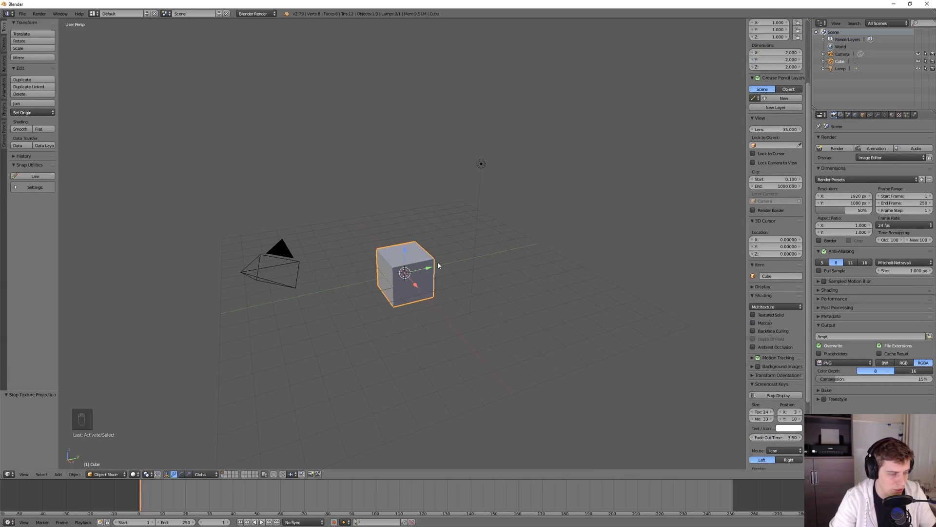
Try a grab move on the cube and undo it
key(g)
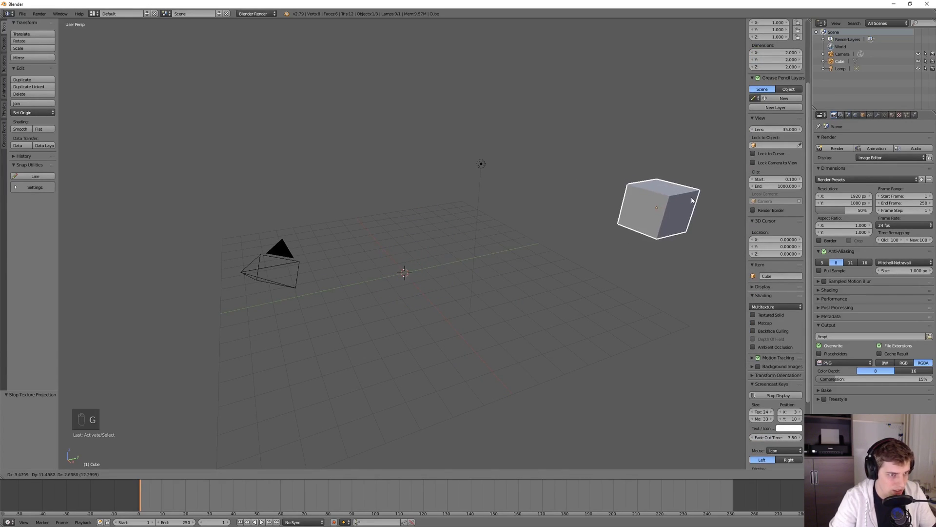
click(692, 231)
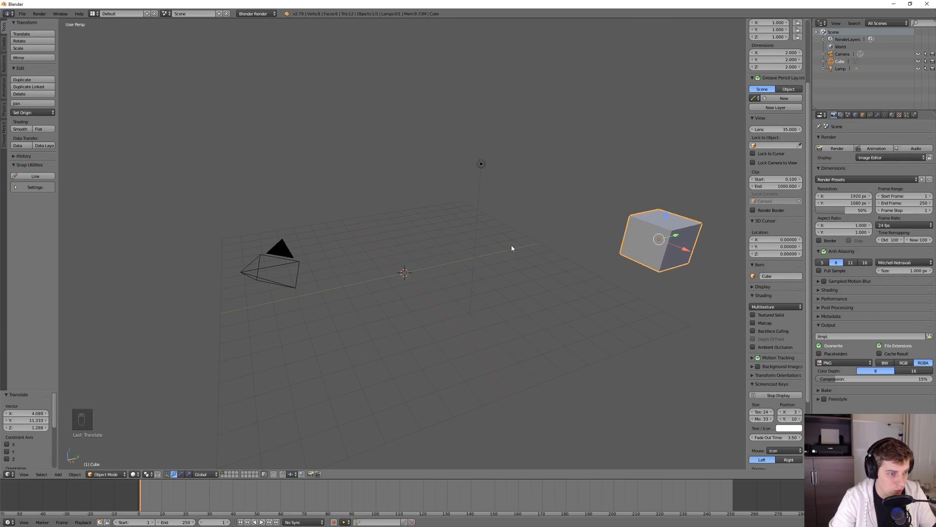
key(ctrl+z)
Drag the cube right, then settle it up and right of centre
drag(416, 265, 522, 250)
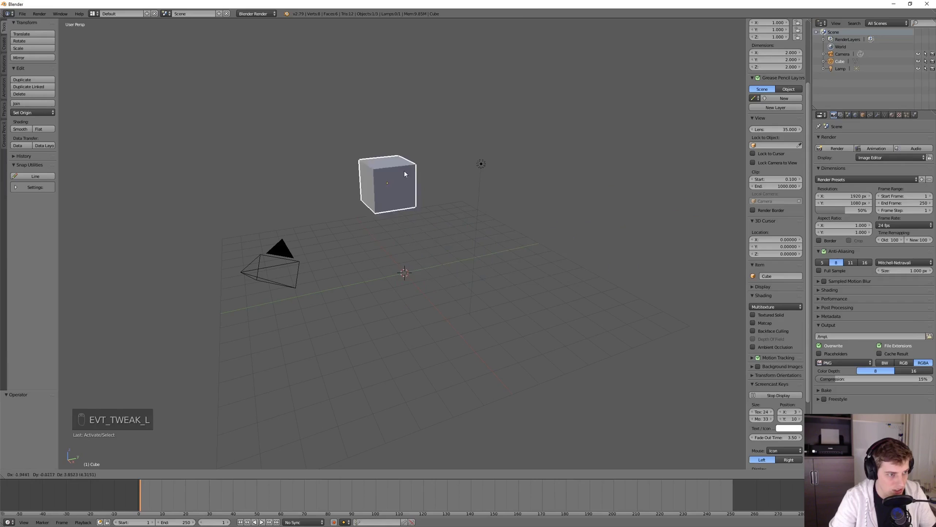
mouse_move(521, 250)
mouse_down()
mouse_move(429, 173)
mouse_move(481, 264)
mouse_up()
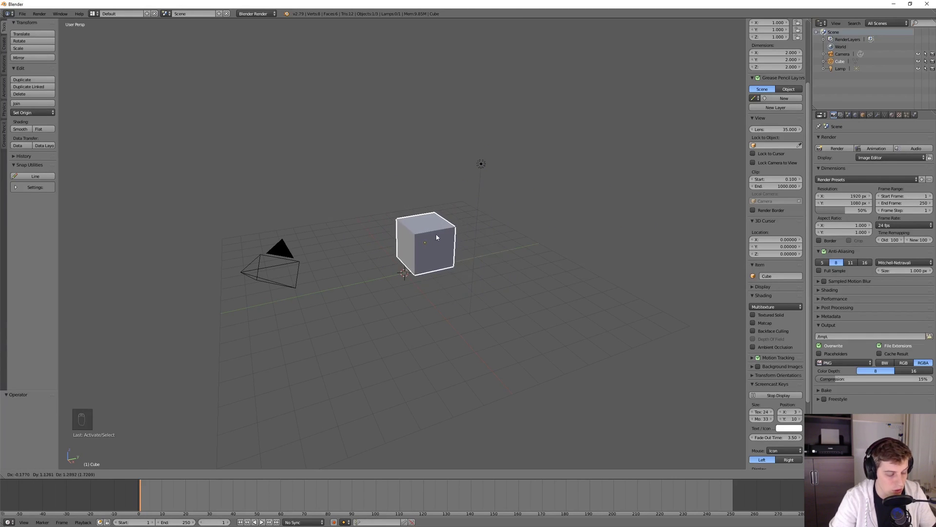
drag(481, 265, 531, 218)
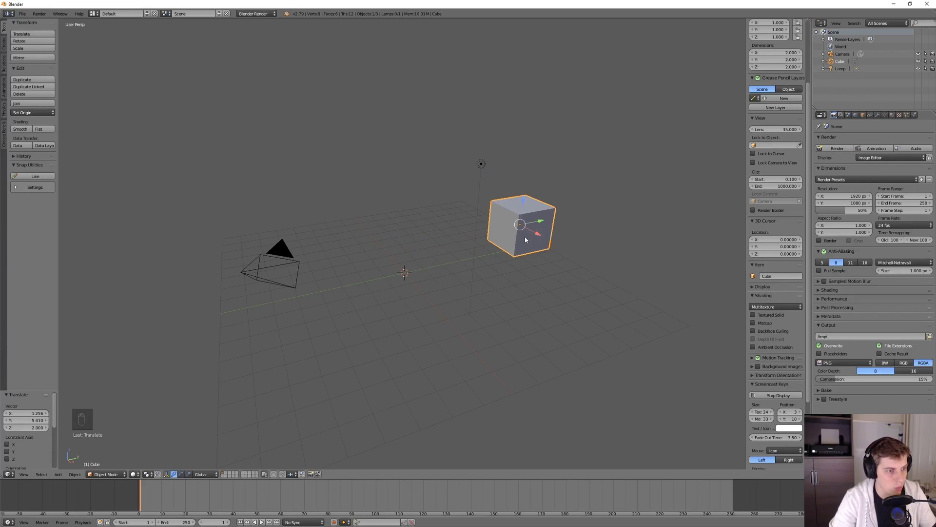
In vertex-select Edit Mode, pull one corner vertex out into a stretched shape
middle_drag(525, 239, 549, 222)
key(Tab)
click(548, 265)
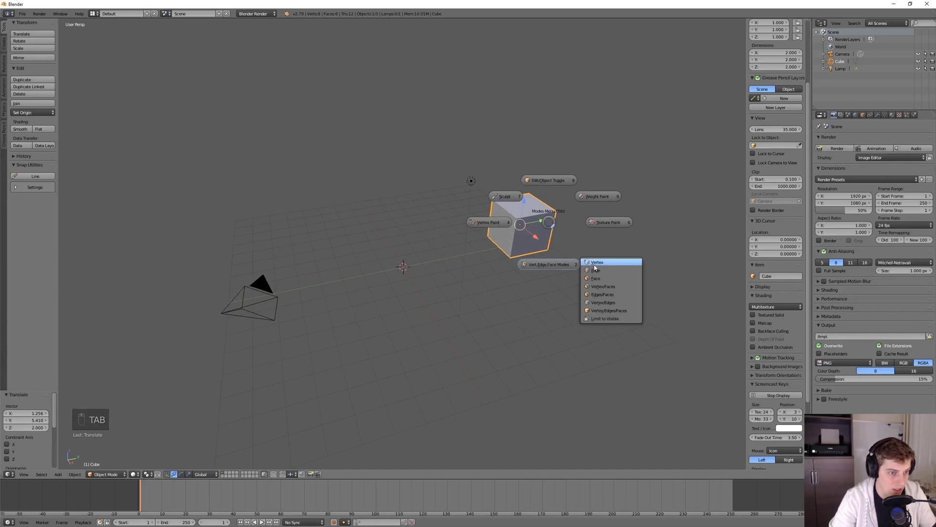
click(594, 263)
right_click(555, 211)
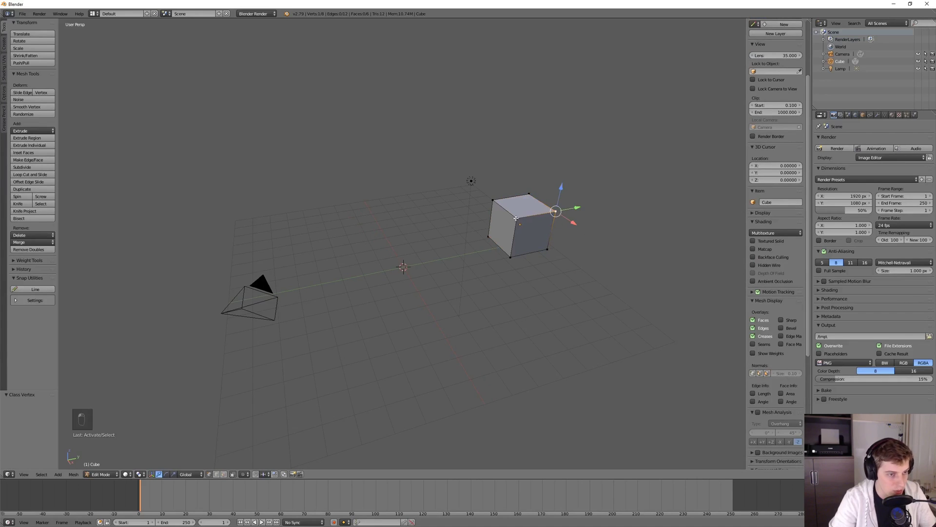
key(g)
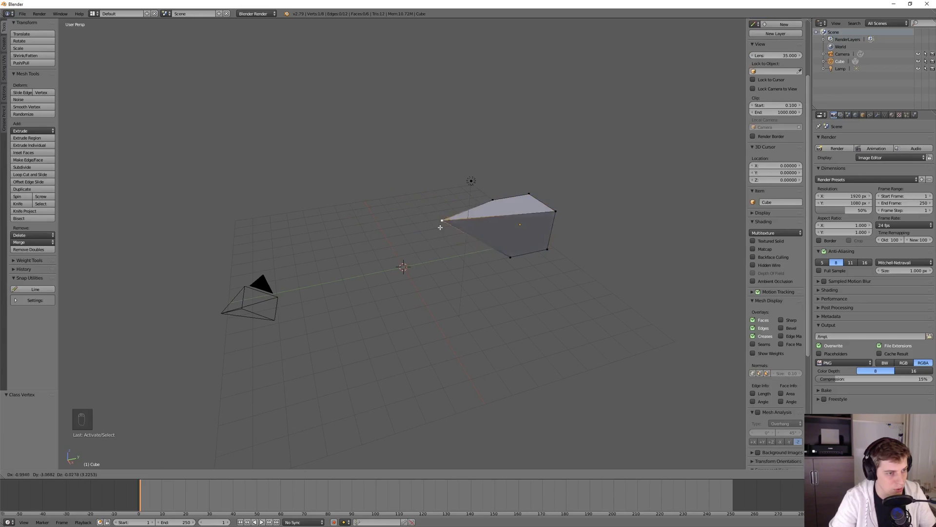
click(403, 225)
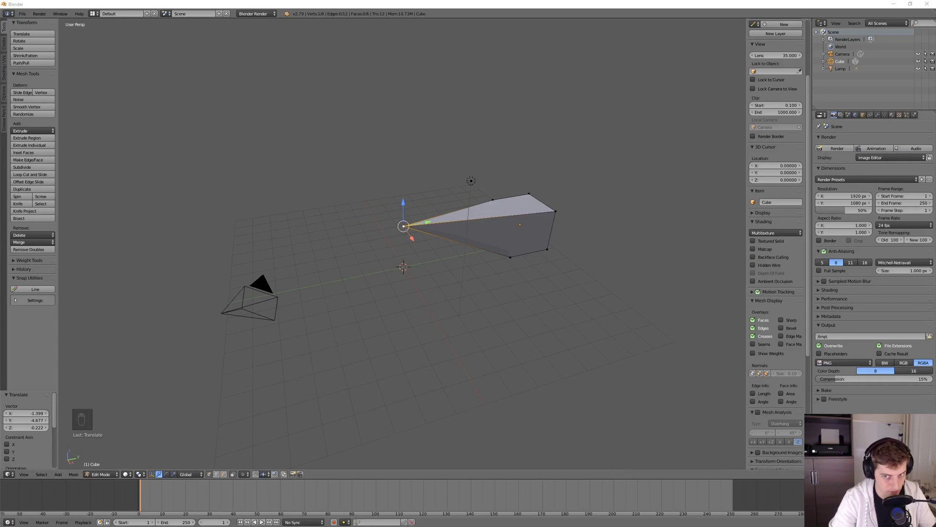
Glance at the preferences, raise the vertex higher, and reopen User Preferences
key(ctrl+alt+u)
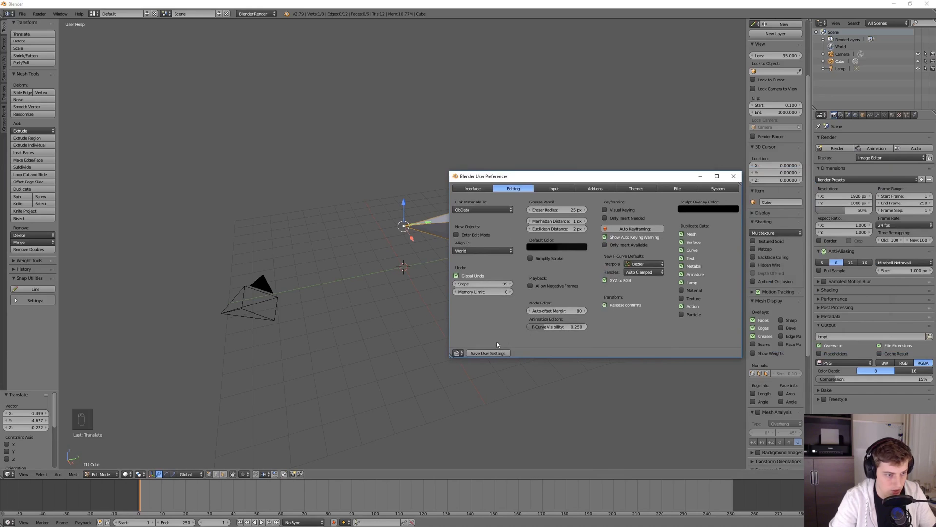
click(733, 176)
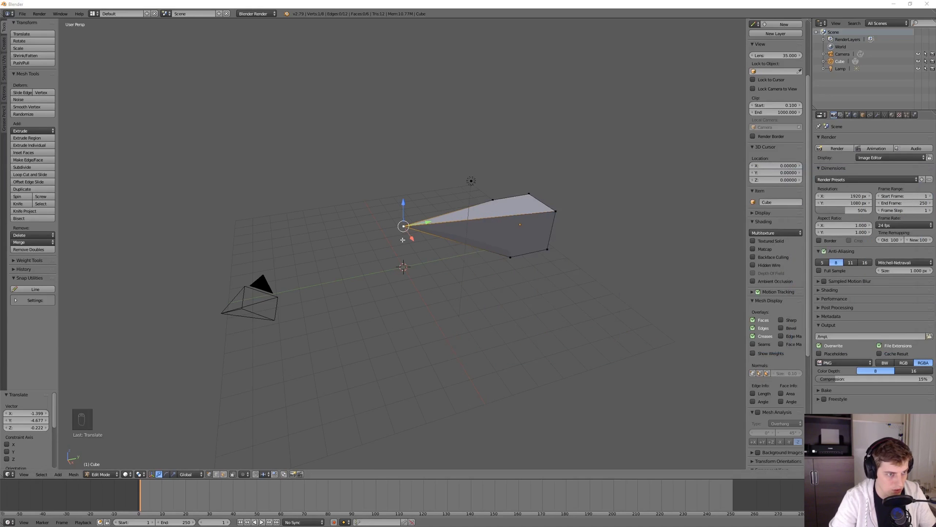
key(g)
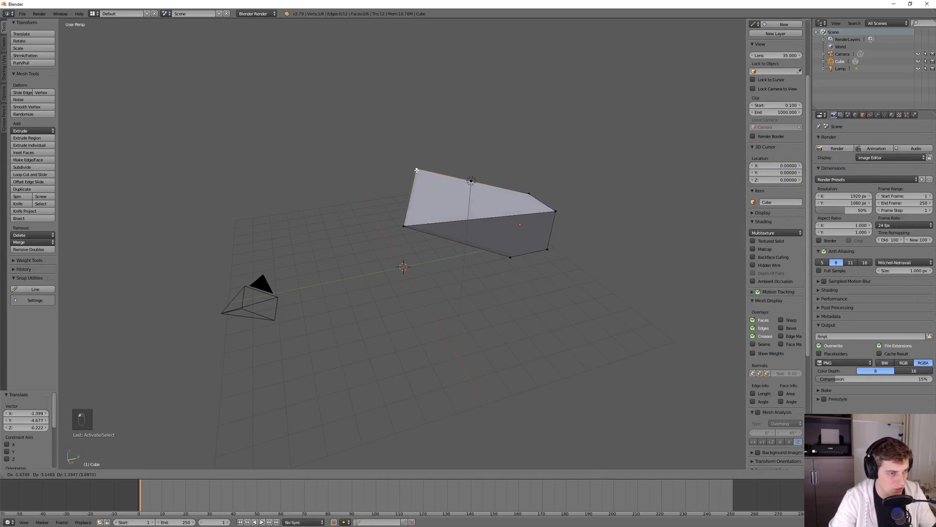
click(414, 169)
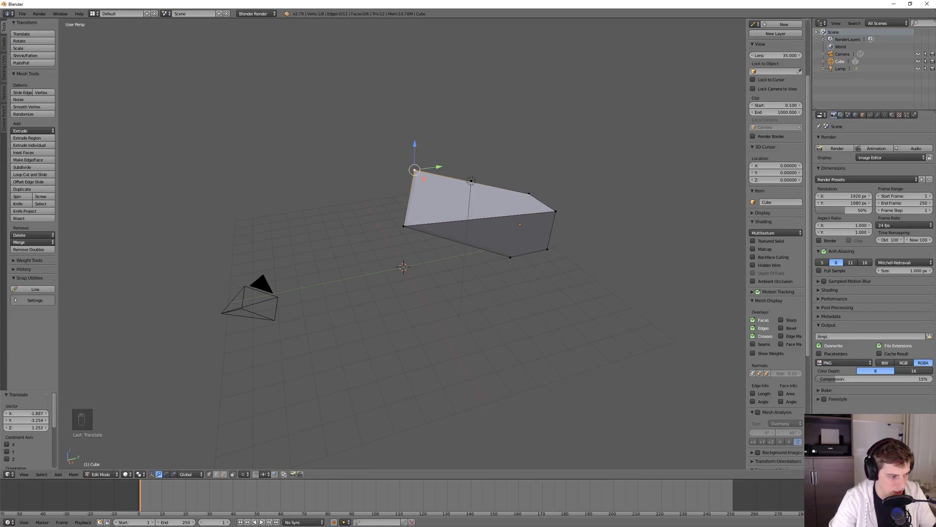
key(ctrl+alt+u)
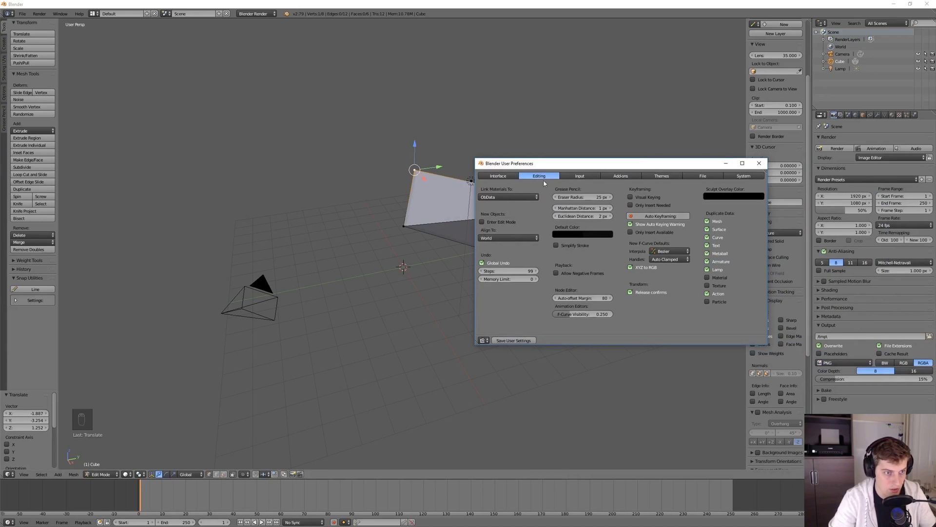
Review the Input preferences, enlarging the window to reveal the NDOF settings, then close it
click(568, 177)
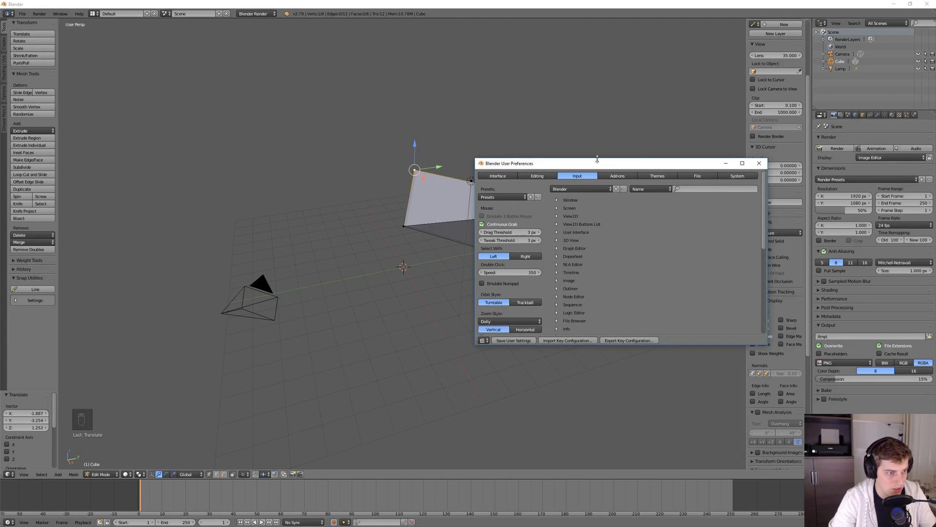
mouse_move(597, 159)
mouse_down()
mouse_move(593, 49)
mouse_move(707, 50)
mouse_up()
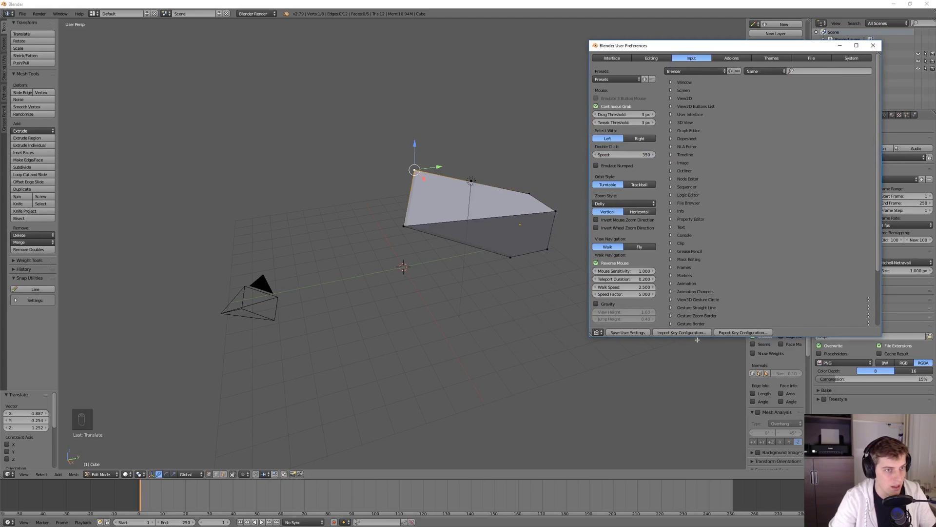
drag(696, 338, 696, 399)
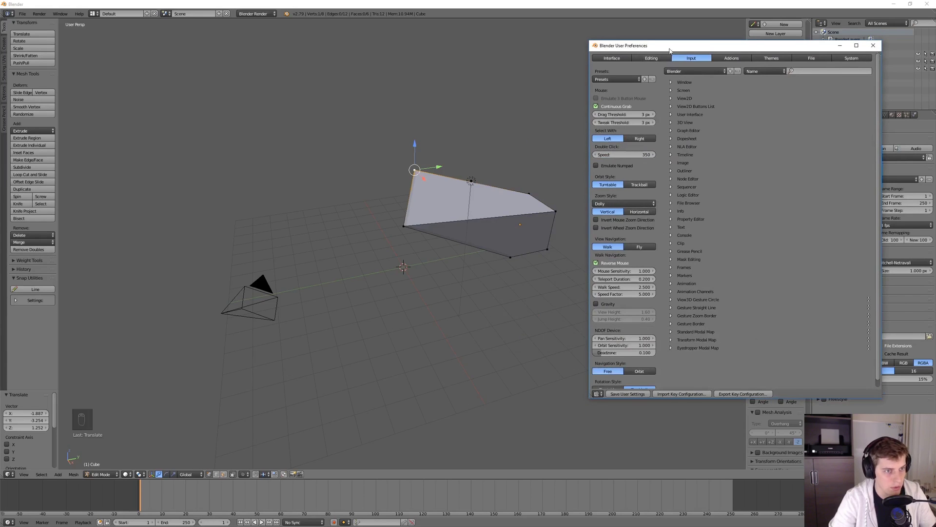
drag(669, 48, 935, 48)
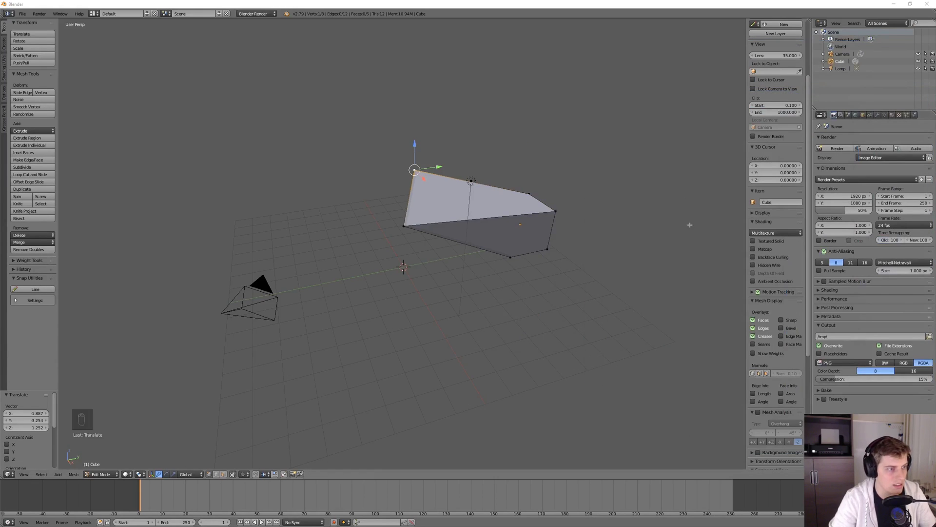
key(ctrl+alt+u)
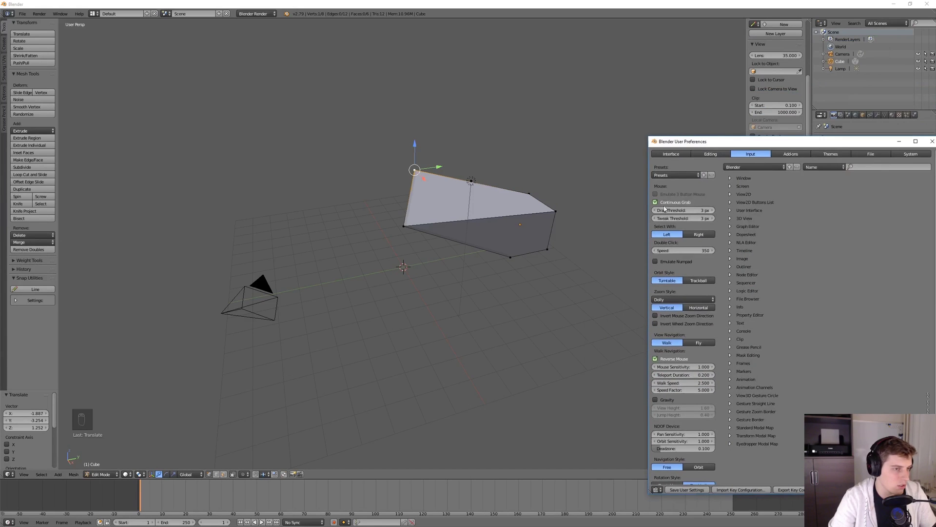
click(701, 136)
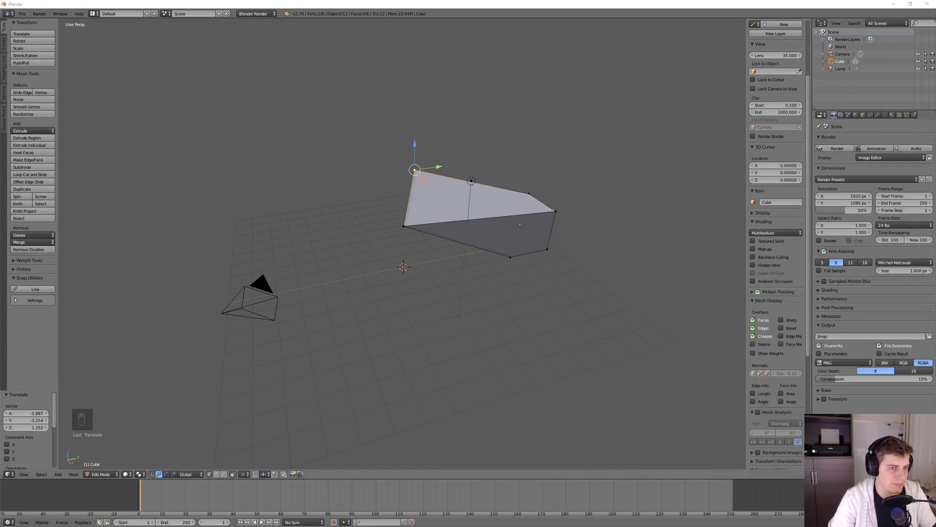
Move the selected vertex freely to a new position after dropping an X-axis constraint
key(g)
key(x)
key(Return)
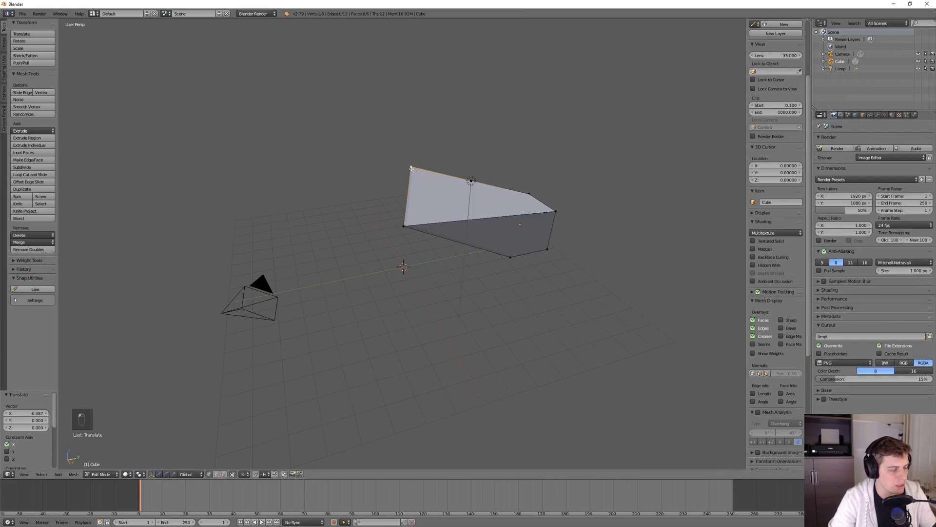
key(g)
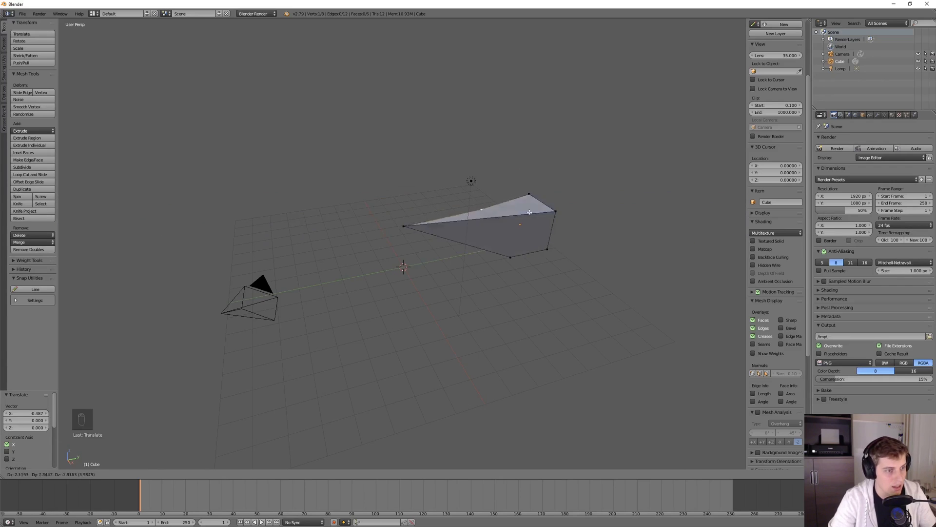
click(449, 167)
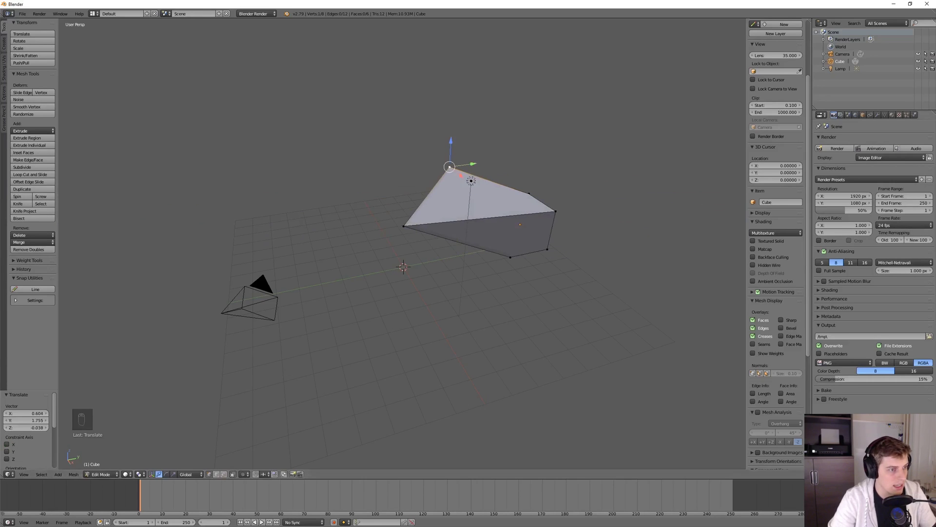
Drop the top vertex near the mesh's right corner, then reopen the Input preferences
key(ctrl+alt+u)
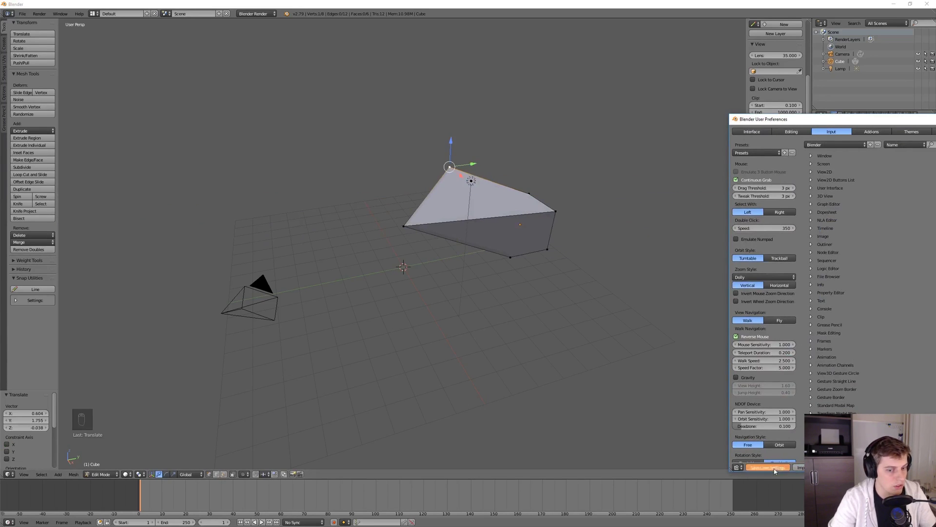
click(931, 119)
key(g)
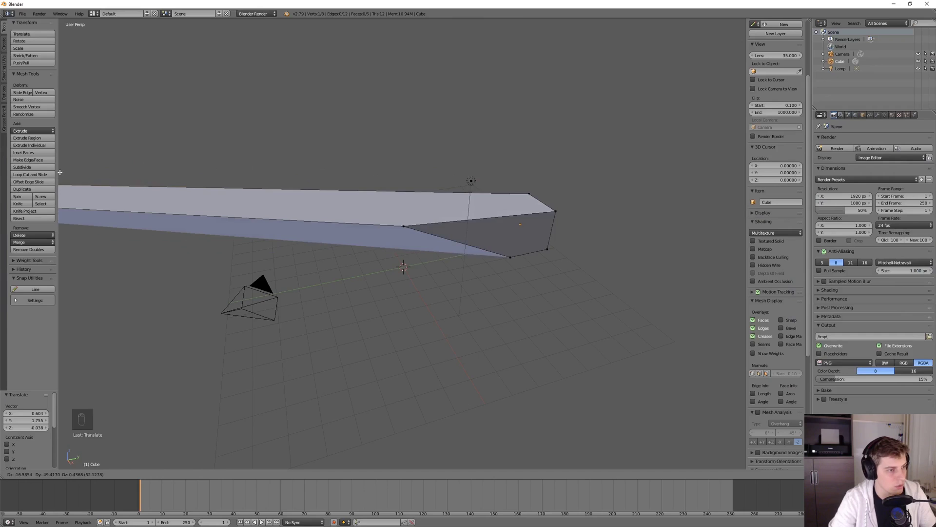
click(540, 187)
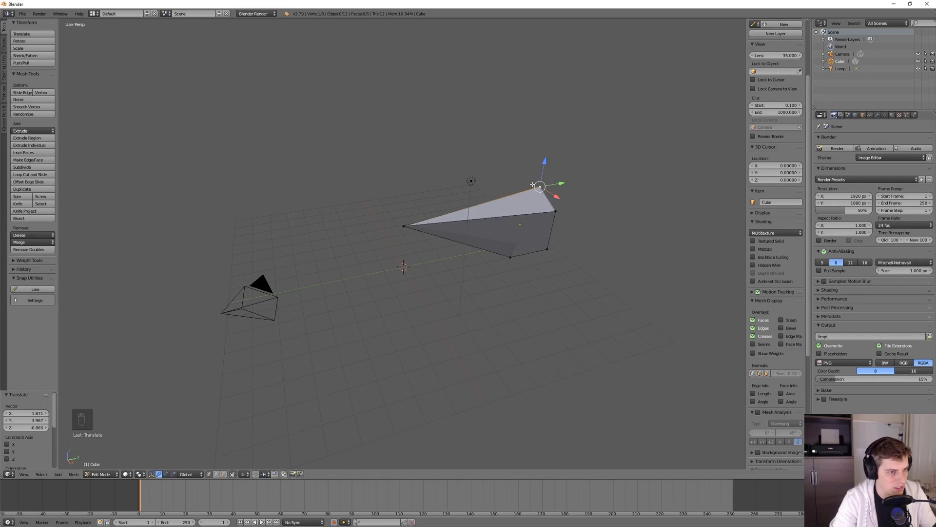
key(ctrl+alt+u)
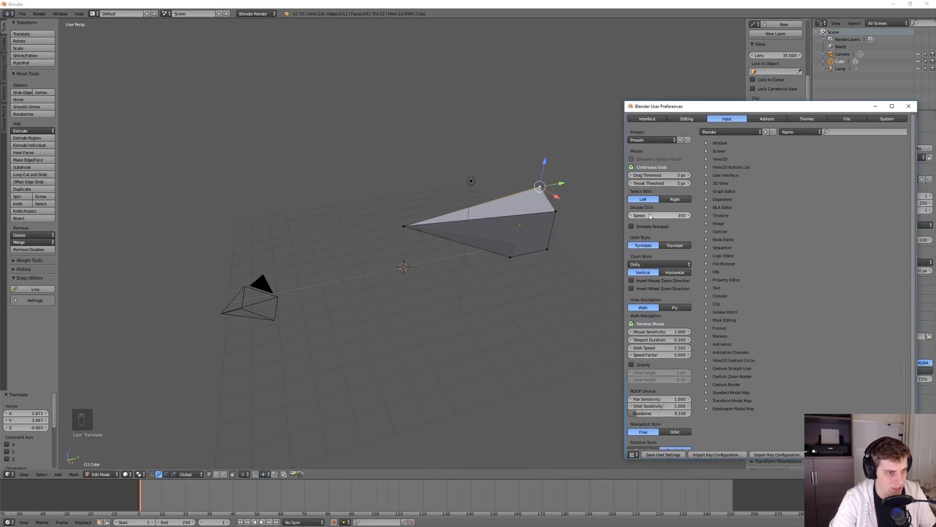
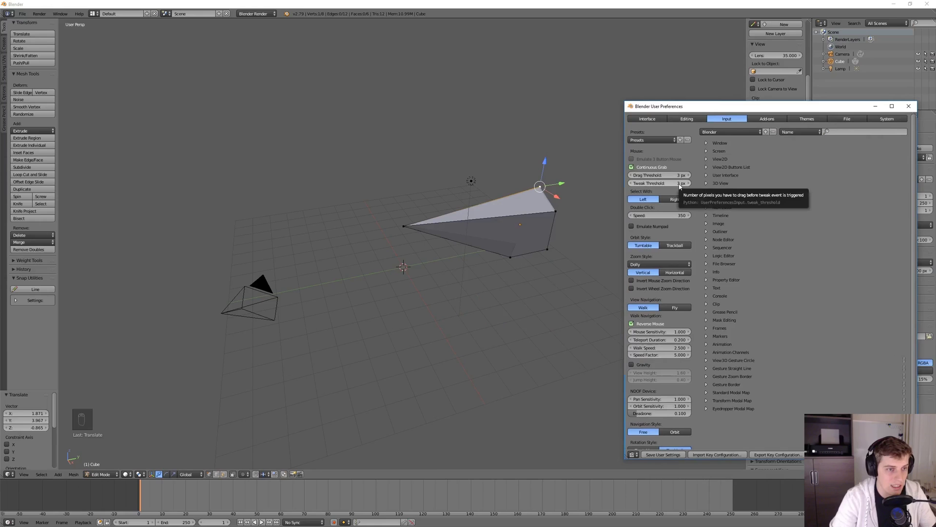
Nudge the mesh's top vertex twice in the 3D viewport
click(532, 194)
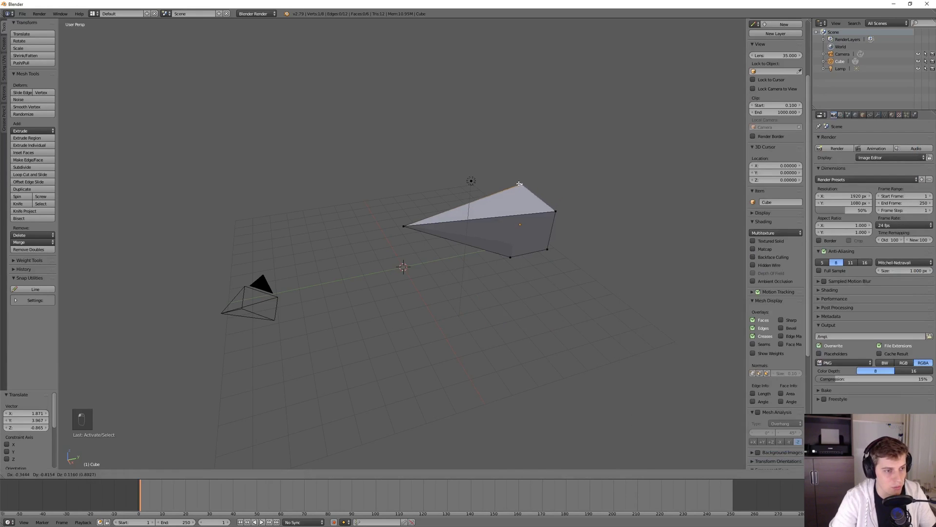
key(g)
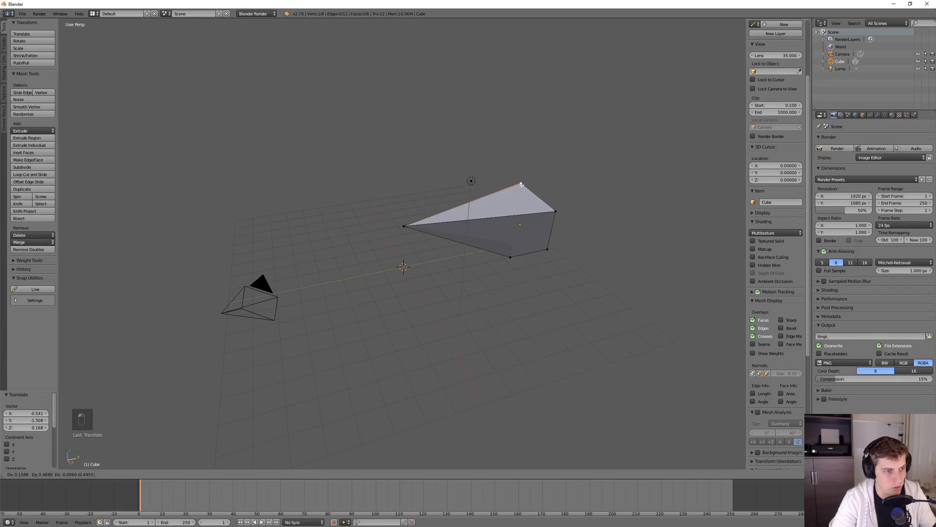
click(520, 185)
key(g)
click(530, 184)
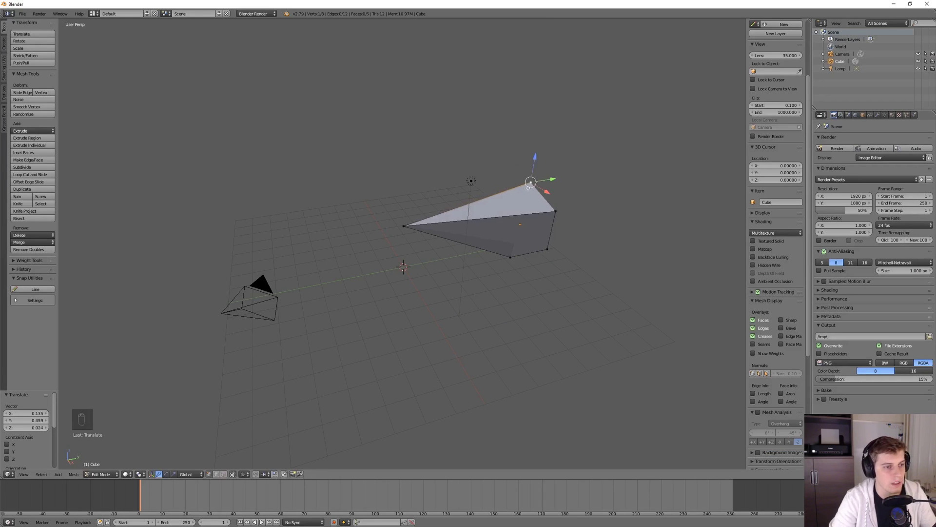
In Input preferences, switch Select With to Right, then back to Left
key(ctrl+alt+u)
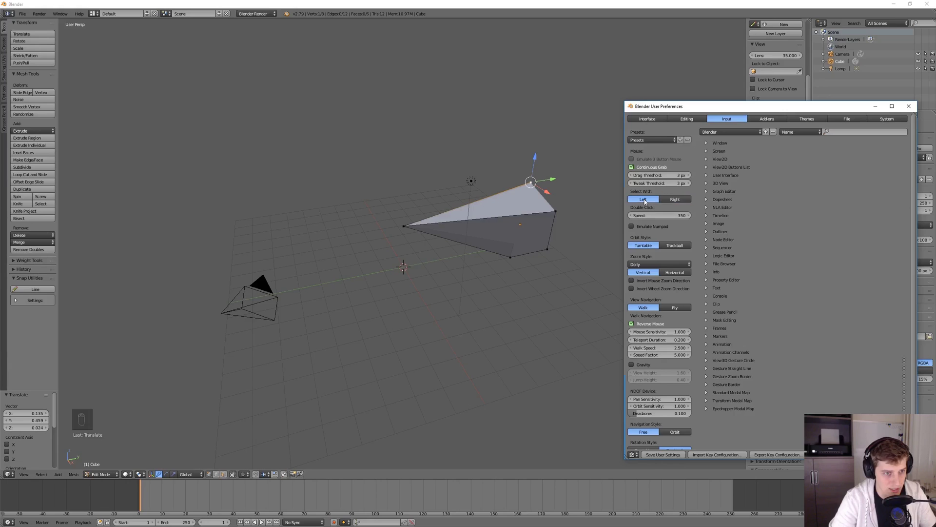
click(675, 200)
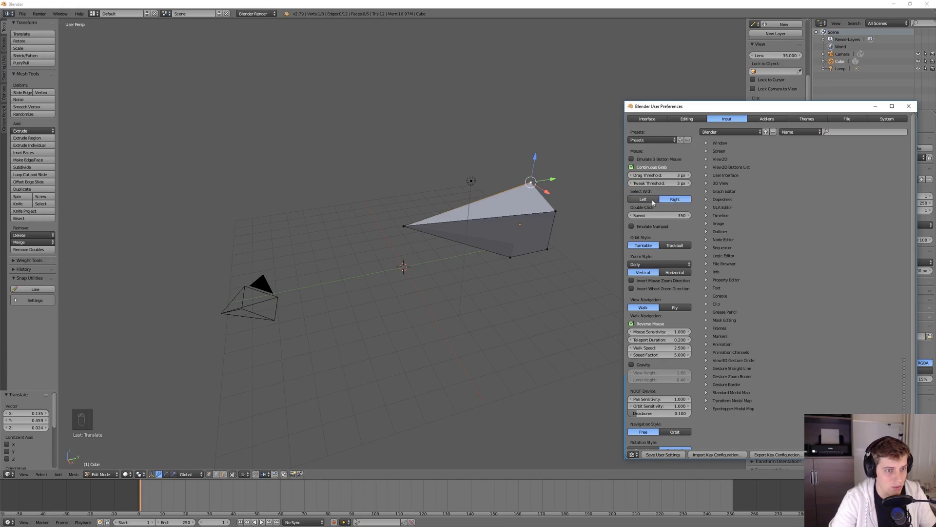
click(653, 203)
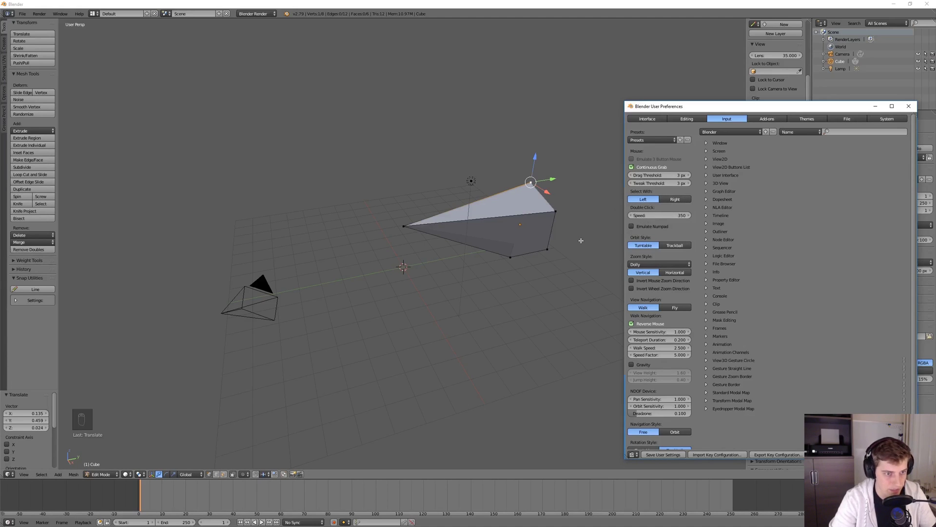
scroll(684, 226, down, 1)
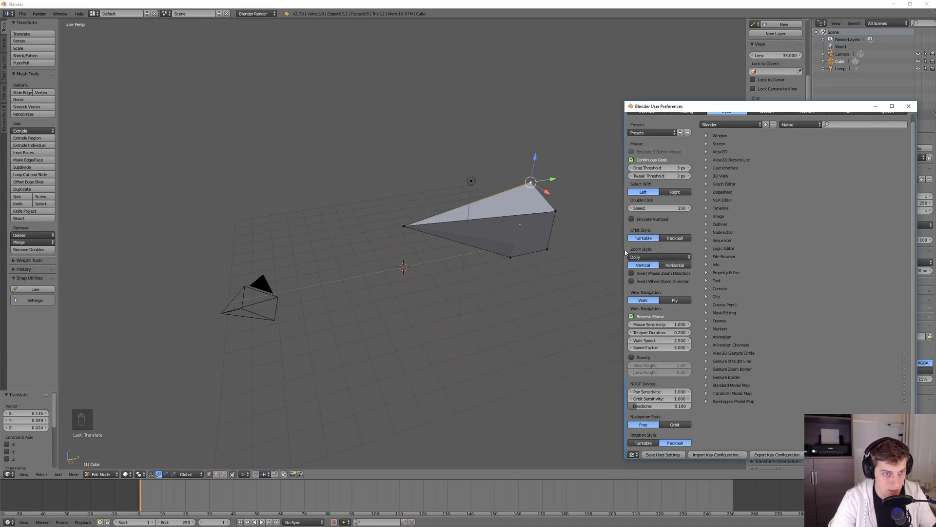
Widen the preferences window and show the Themes section's preset list, passing through Add-ons
drag(620, 248, 490, 249)
scroll(667, 230, up, 1)
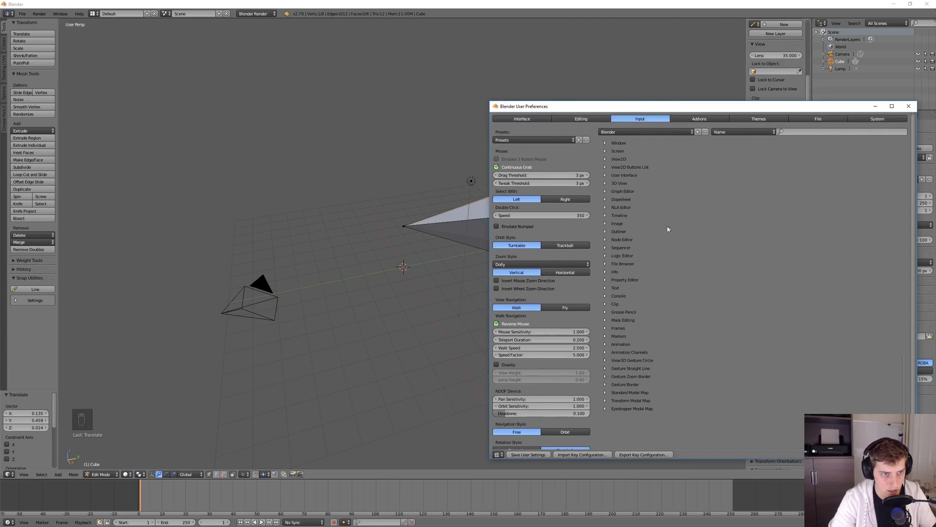
click(716, 121)
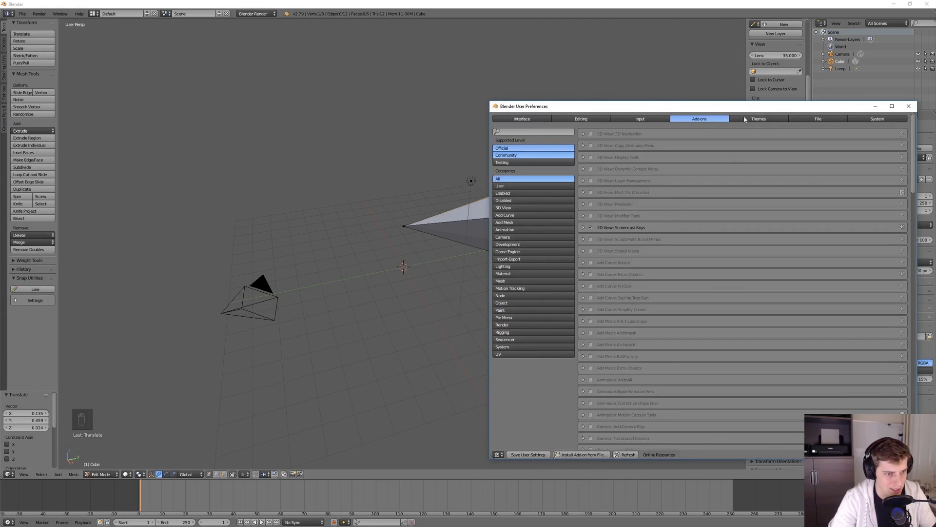
click(759, 119)
click(527, 140)
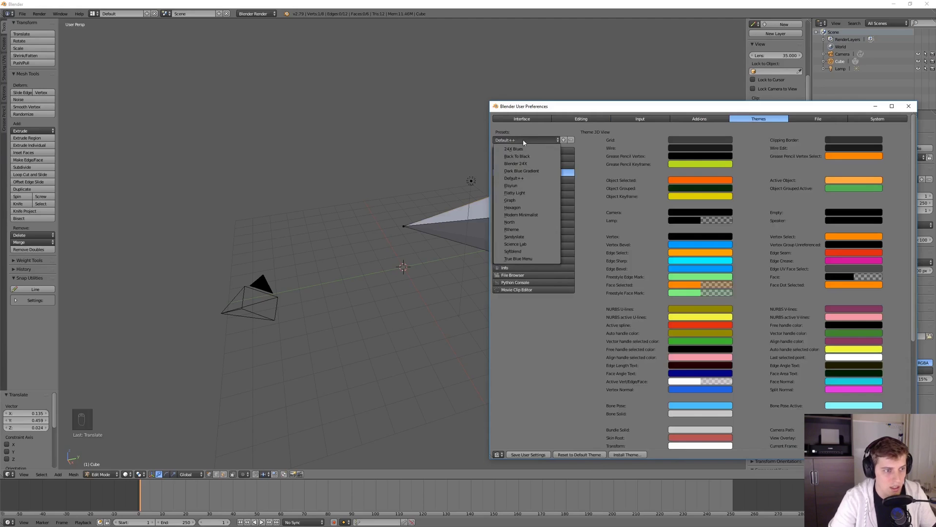
Apply the Graph theme preset and turn off Use Gradient for a flat, dark 3D view background
click(528, 200)
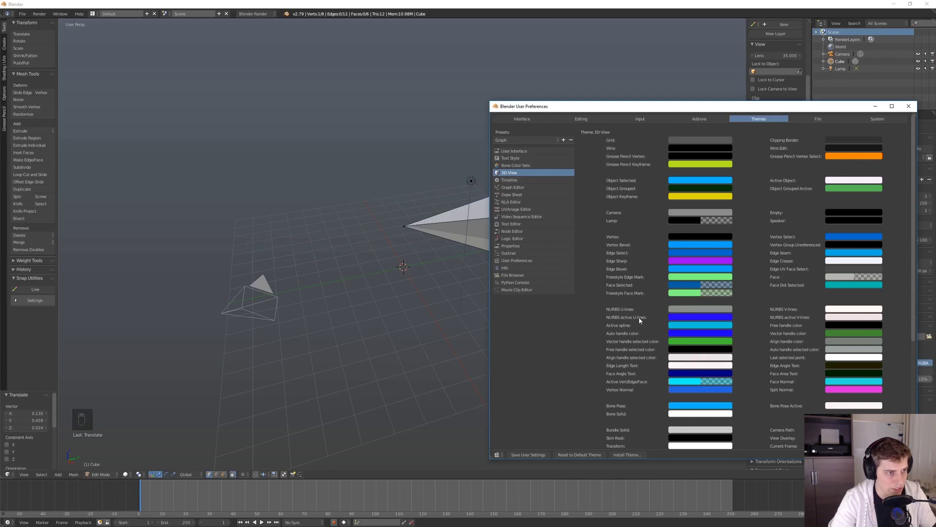
scroll(757, 348, down, 3)
scroll(757, 345, down, 2)
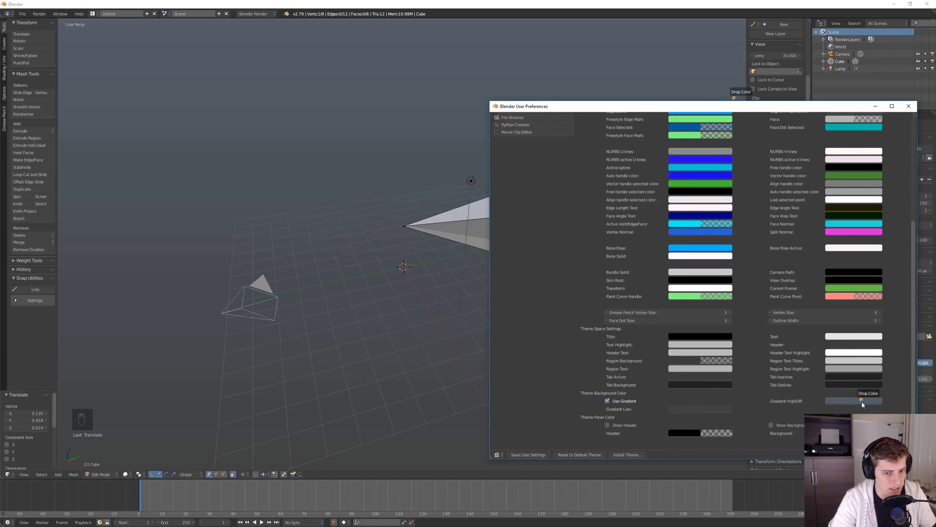
drag(867, 400, 689, 423)
click(625, 406)
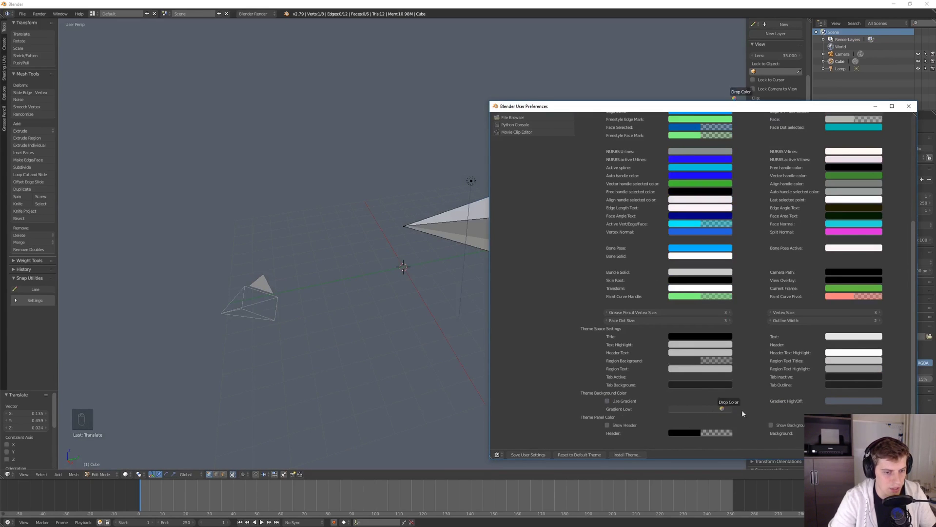
drag(742, 419, 858, 401)
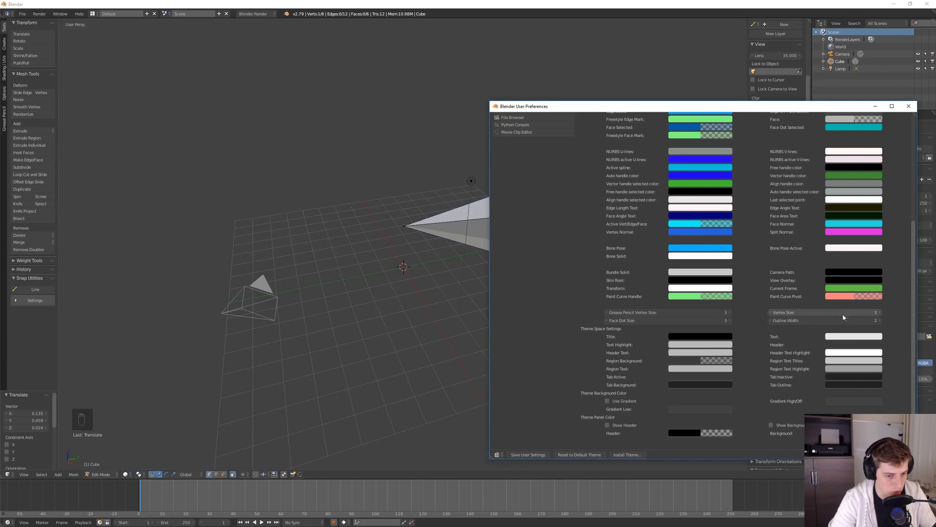
drag(622, 106, 608, 50)
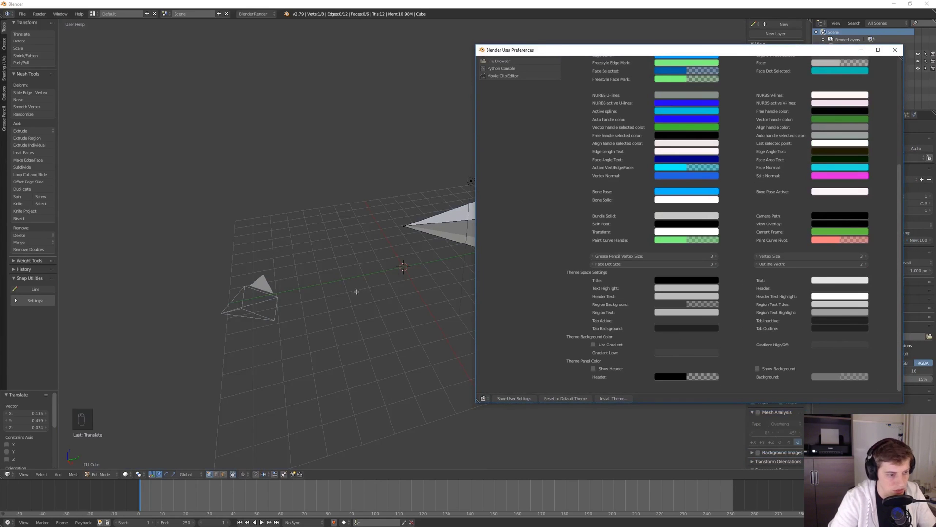
scroll(632, 186, up, 3)
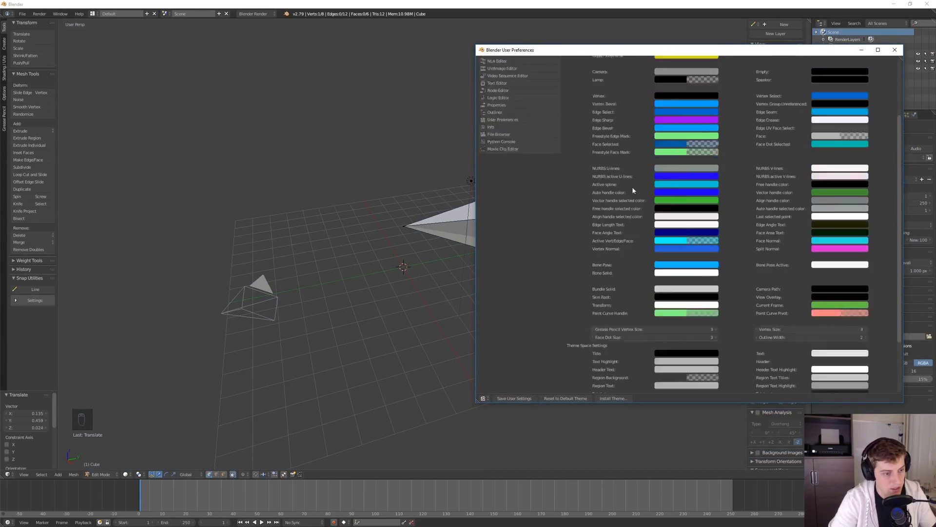
scroll(632, 187, up, 3)
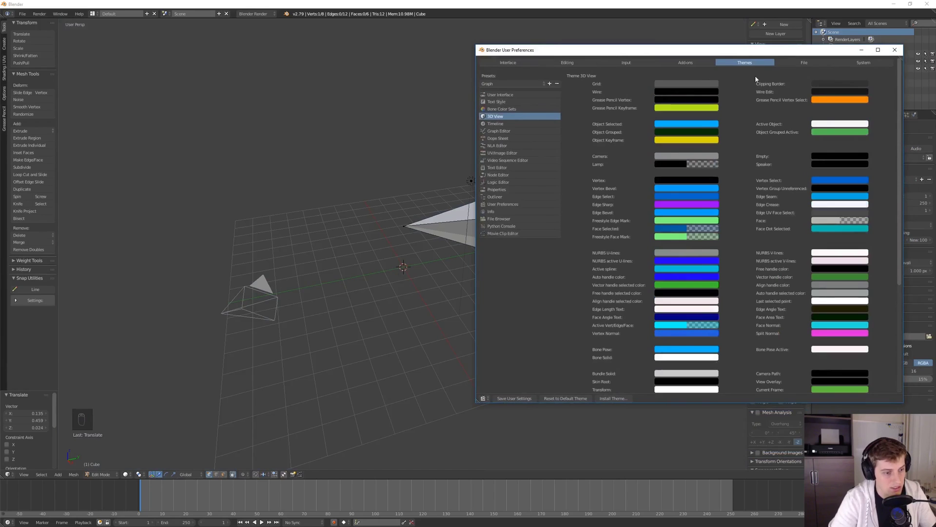
Move from the File preferences section over to the System section
click(804, 64)
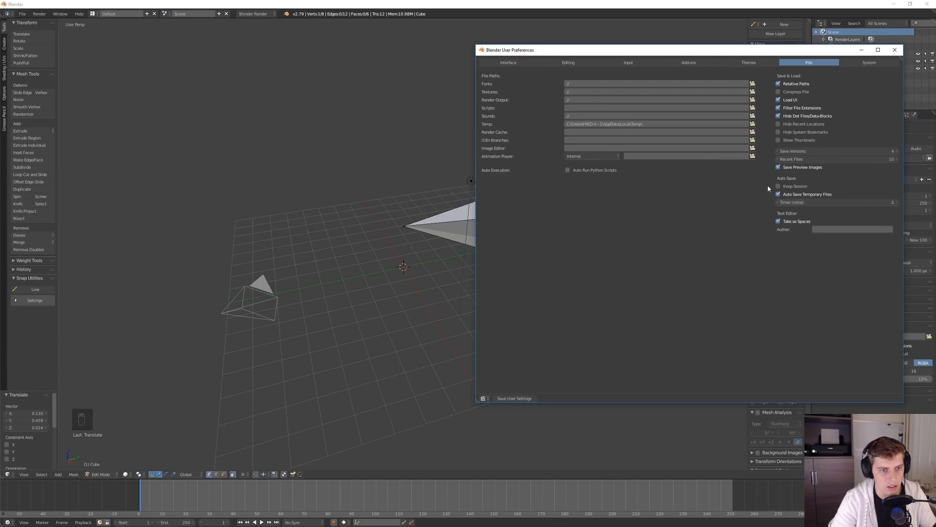
click(856, 63)
click(822, 64)
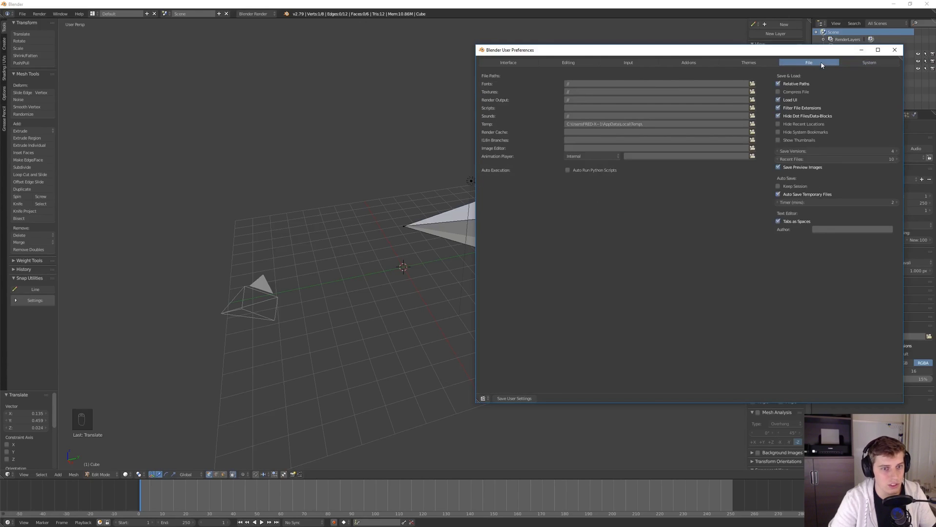
click(869, 63)
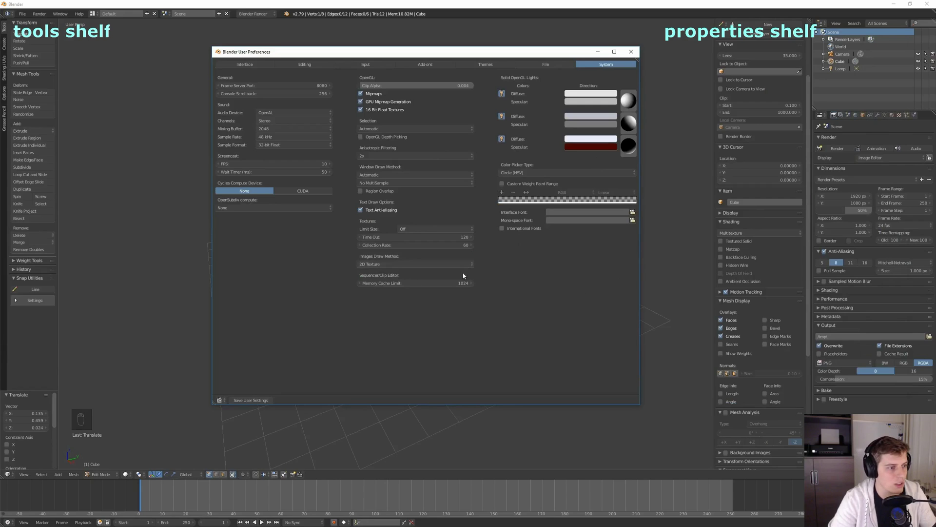
Toggle Region Overlap to compare the shelves, close the preferences, and pan the view
click(382, 191)
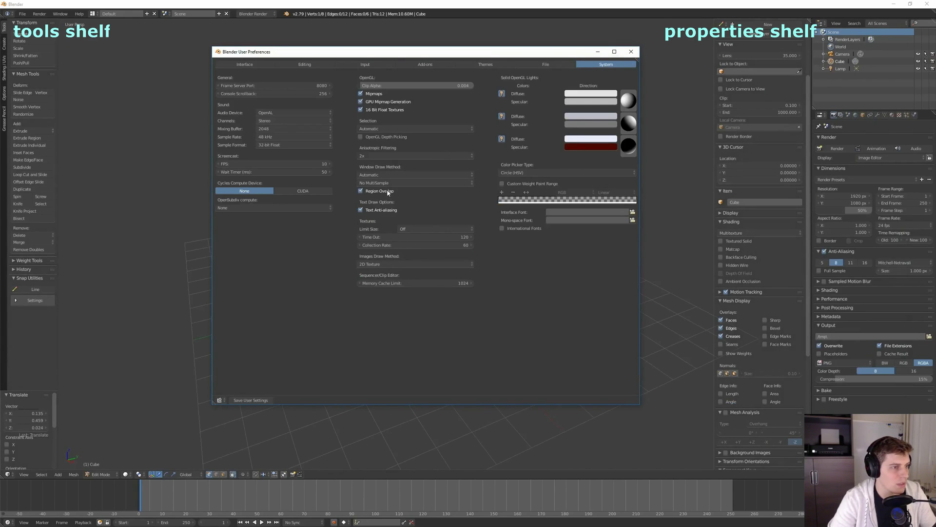
click(360, 191)
click(360, 191)
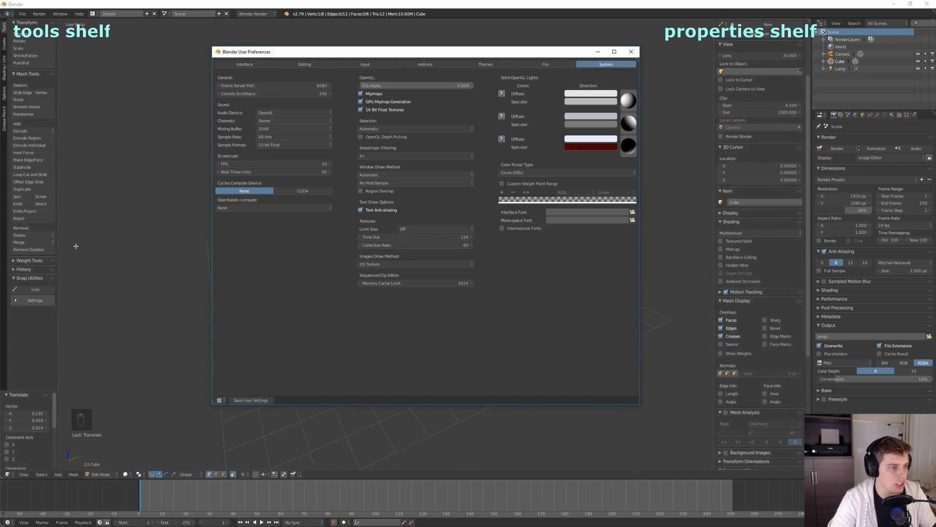
click(57, 335)
mouse_move(507, 245)
shift+middle_down()
mouse_move(304, 299)
mouse_move(182, 299)
mouse_move(171, 349)
shift+middle_up()
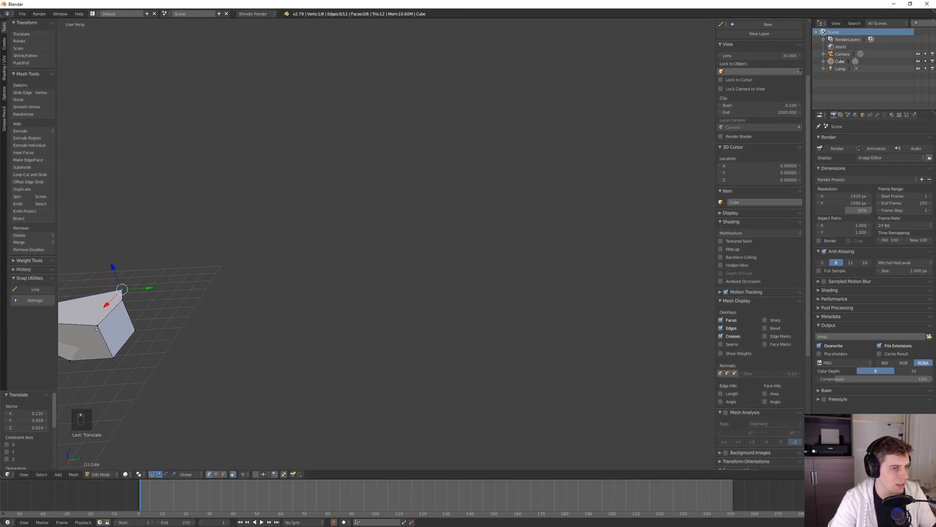
Reopen the preferences, enable Region Overlap again, and pan the view to check the shelves
key(ctrl+alt+u)
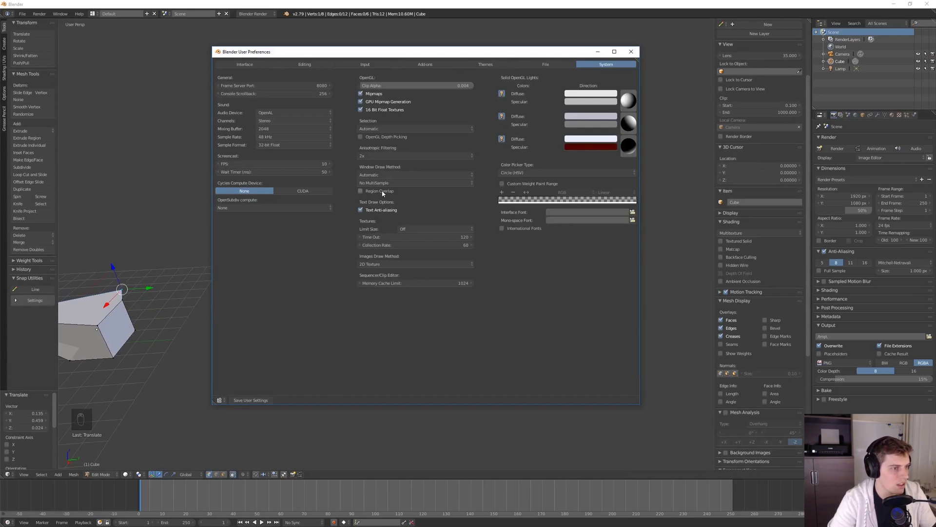
click(383, 192)
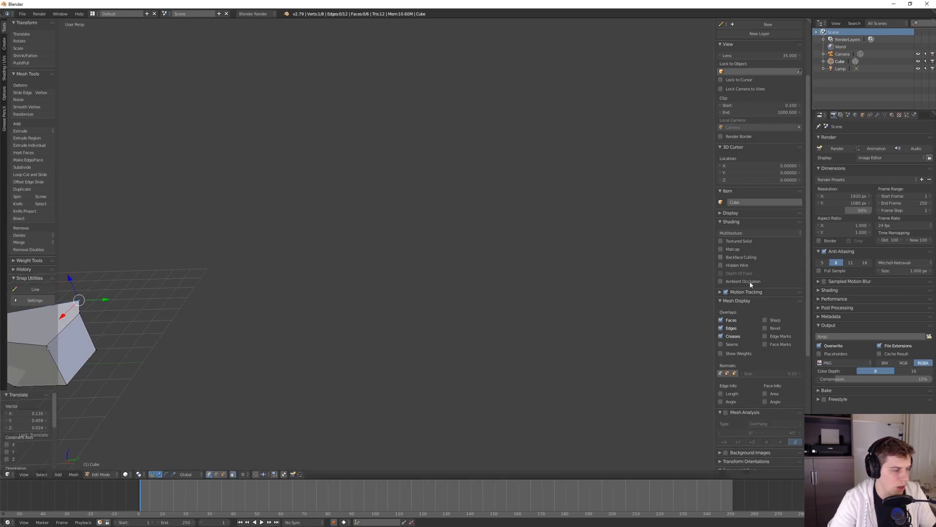
shift+middle_drag(293, 241, 336, 241)
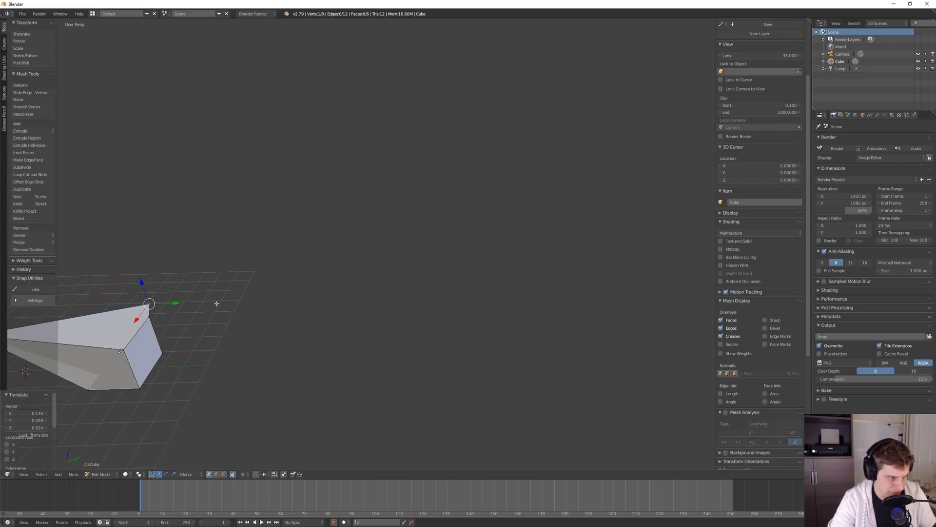
shift+middle_drag(217, 303, 171, 255)
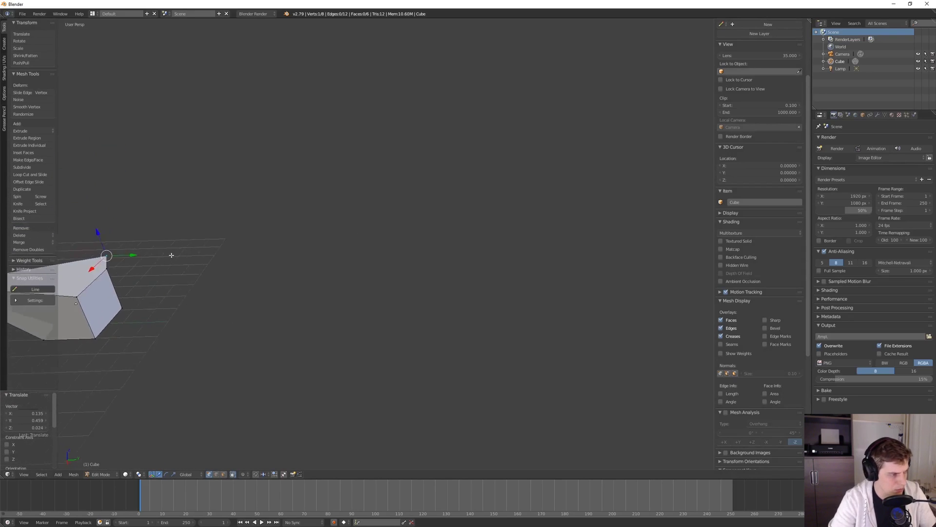